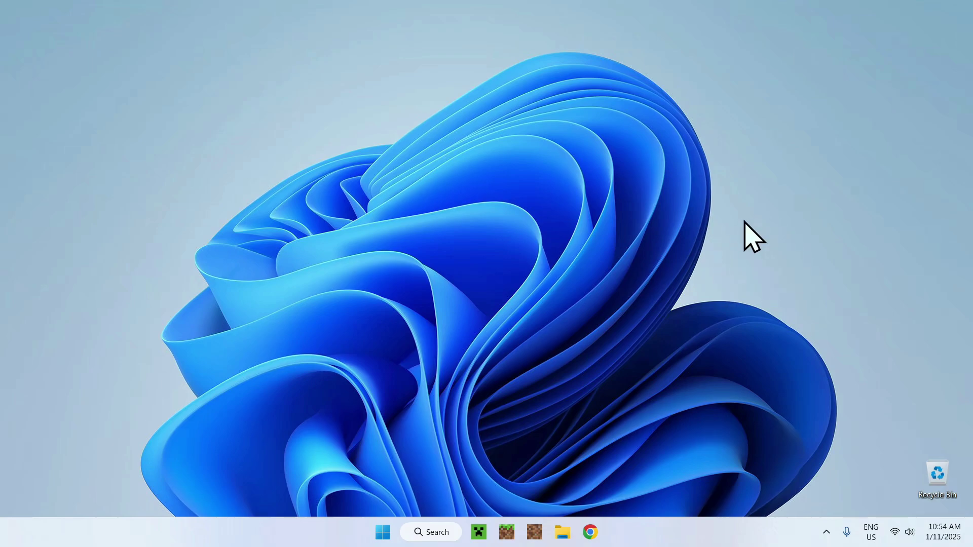
# Open Chrome and search Google for "Minecraft Bedrock Servers"
pyautogui.click(599, 528)
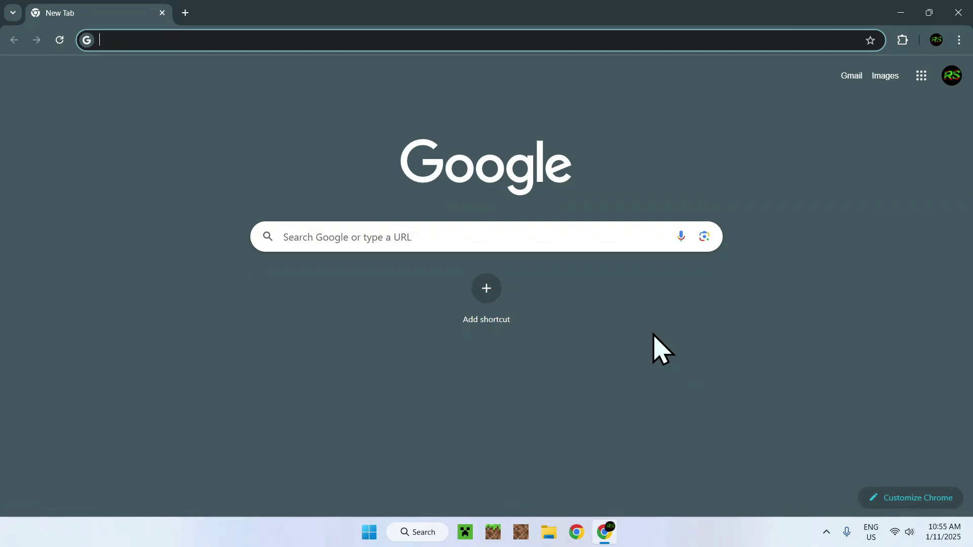
pyautogui.click(606, 237)
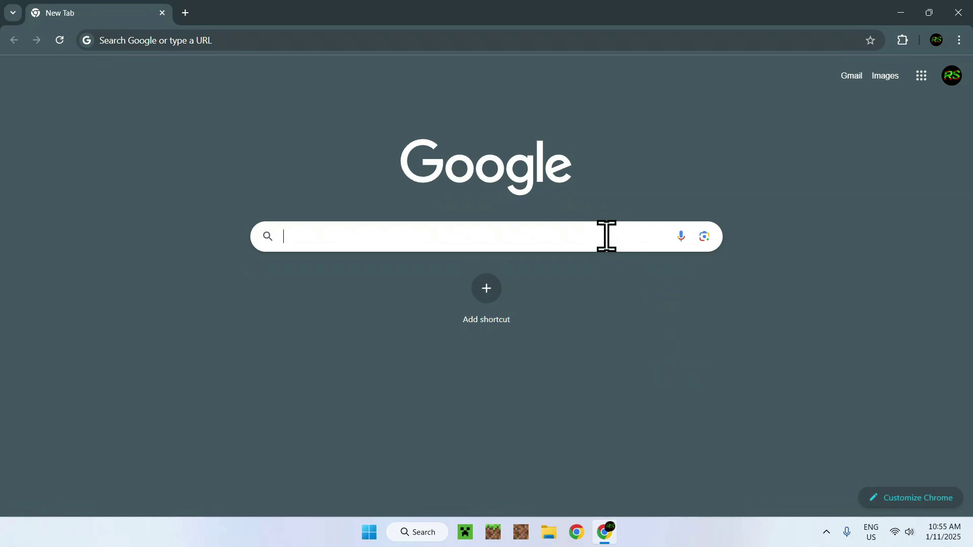
pyautogui.write('Min')
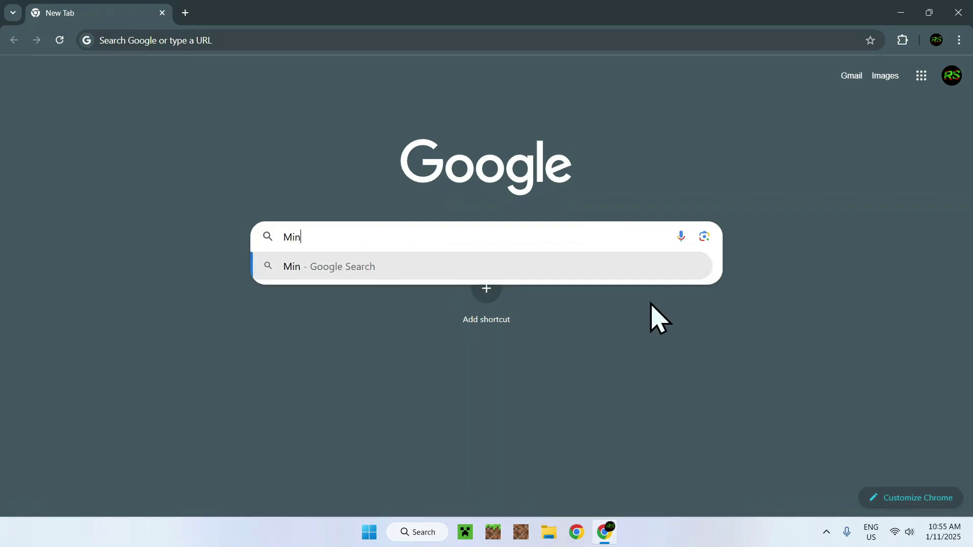
pyautogui.write('ecraft Bedroc')
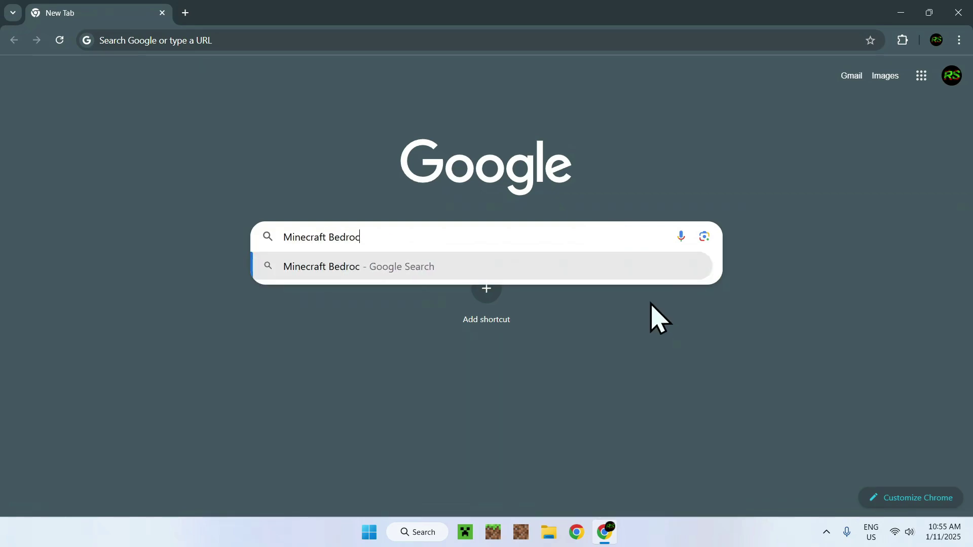
pyautogui.write('k Servers')
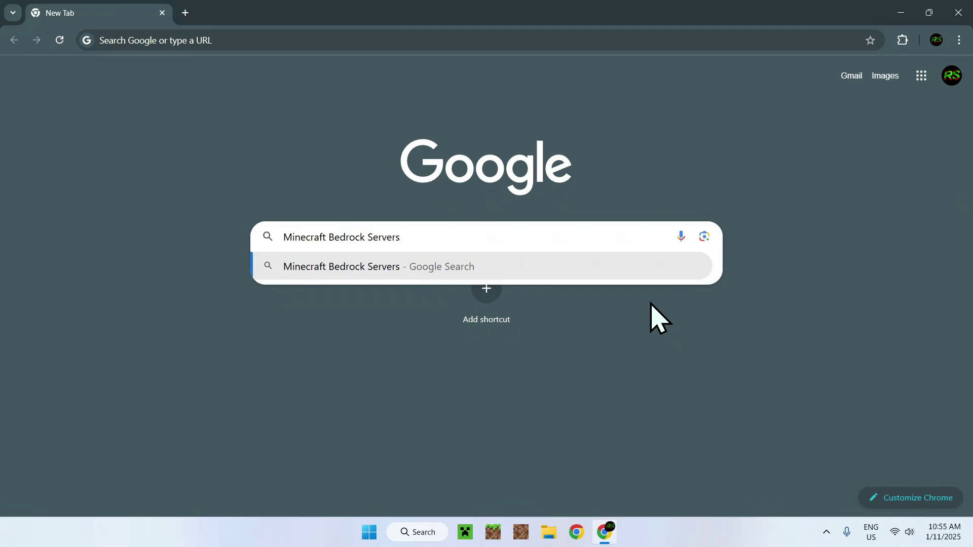
pyautogui.press('Return')
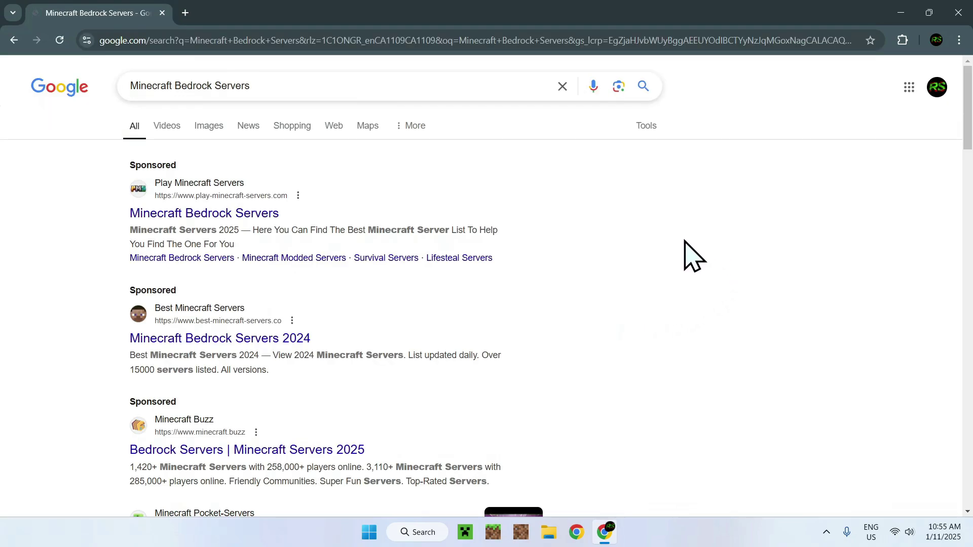
# Look through the search results and open the Minecraft Pocket-Servers site, minecraftpocket-servers.com
pyautogui.scroll(-10, 693, 256)
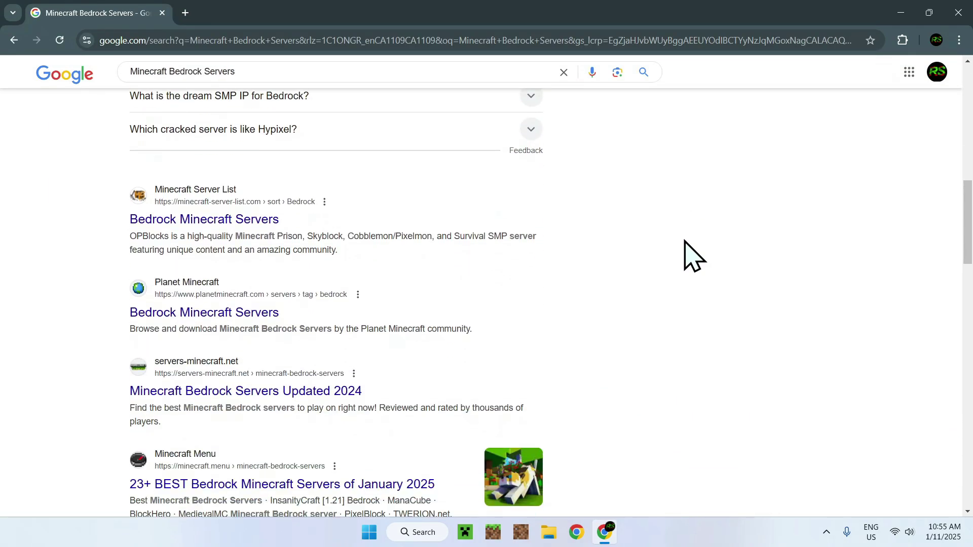
pyautogui.scroll(-8, 685, 242)
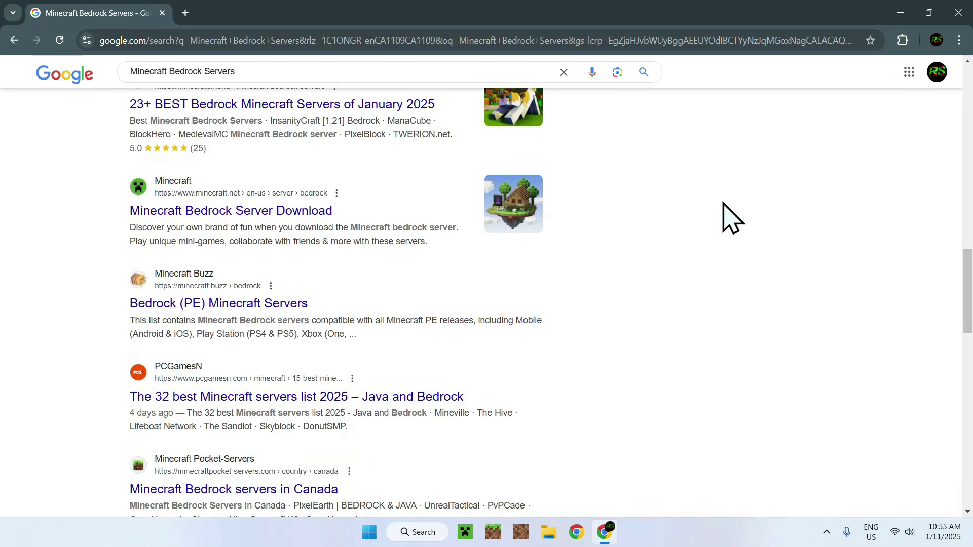
pyautogui.scroll(10, 645, 220)
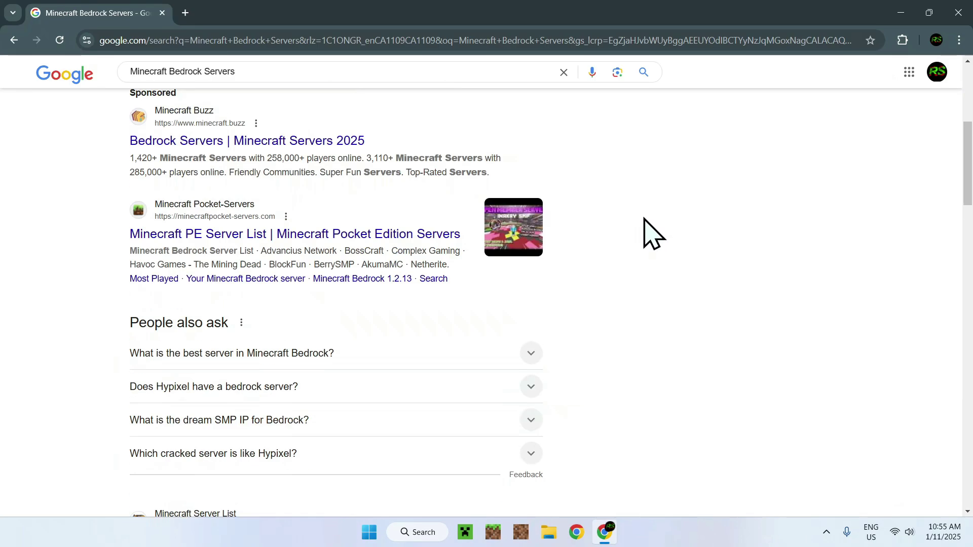
pyautogui.scroll(5, 653, 233)
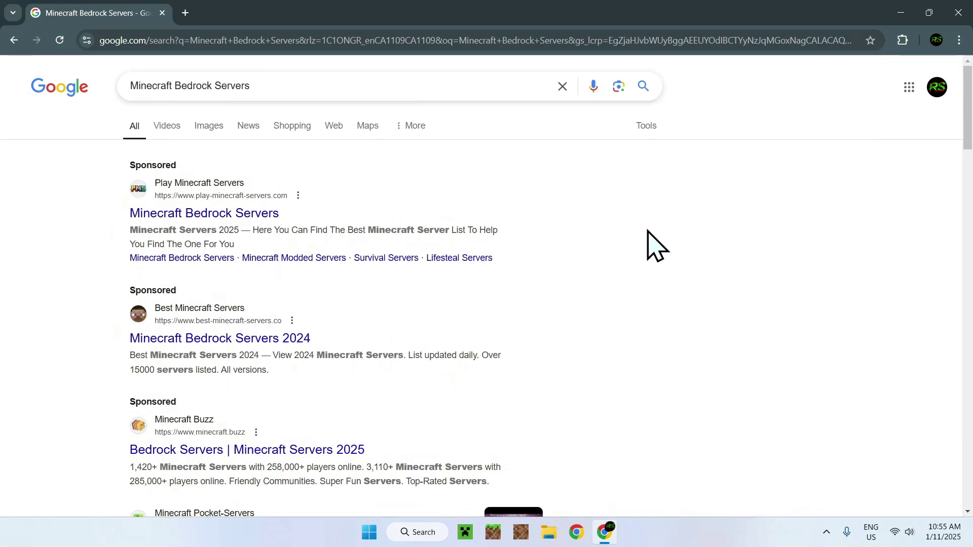
pyautogui.scroll(-3, 648, 232)
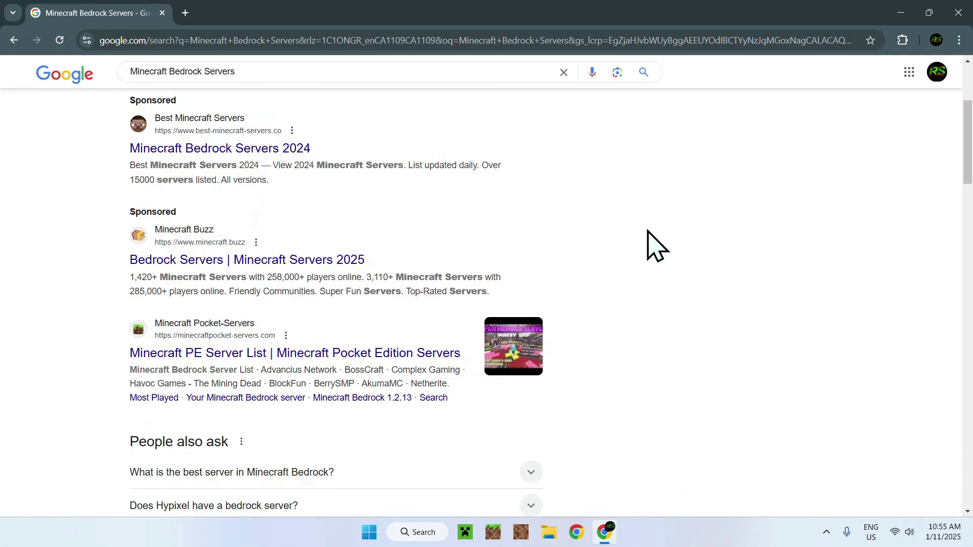
pyautogui.scroll(-1, 647, 233)
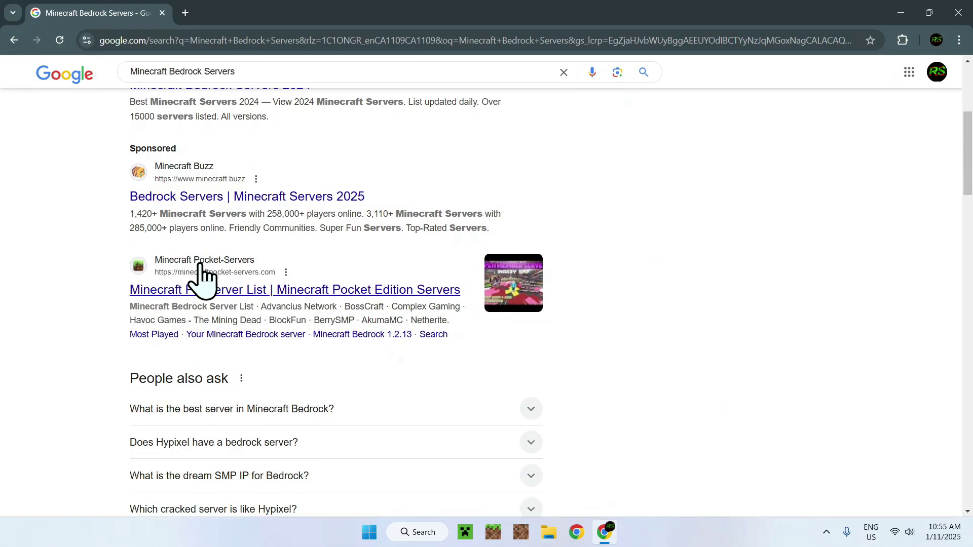
pyautogui.click(246, 291)
# Browse the Minecraft Bedrock Server List and examine the servers' addresses, ports, player counts and tags
pyautogui.scroll(-1, 238, 284)
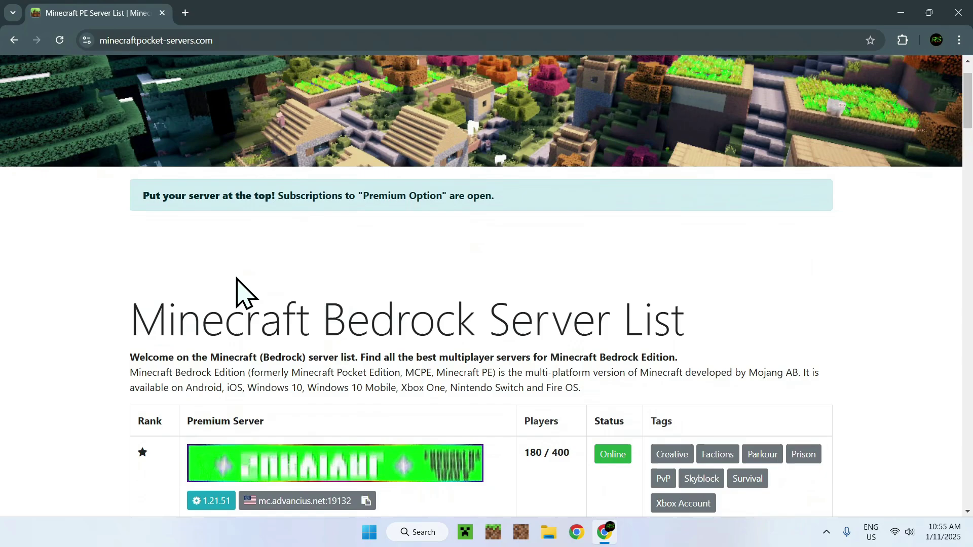
pyautogui.scroll(-2, 108, 276)
pyautogui.scroll(-1, 96, 279)
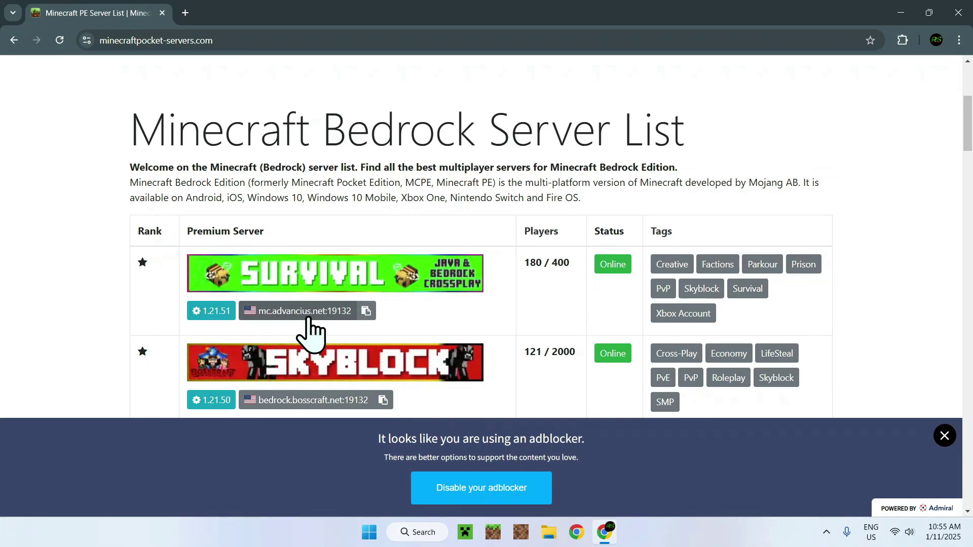
pyautogui.scroll(-5, 307, 324)
pyautogui.scroll(-6, 322, 311)
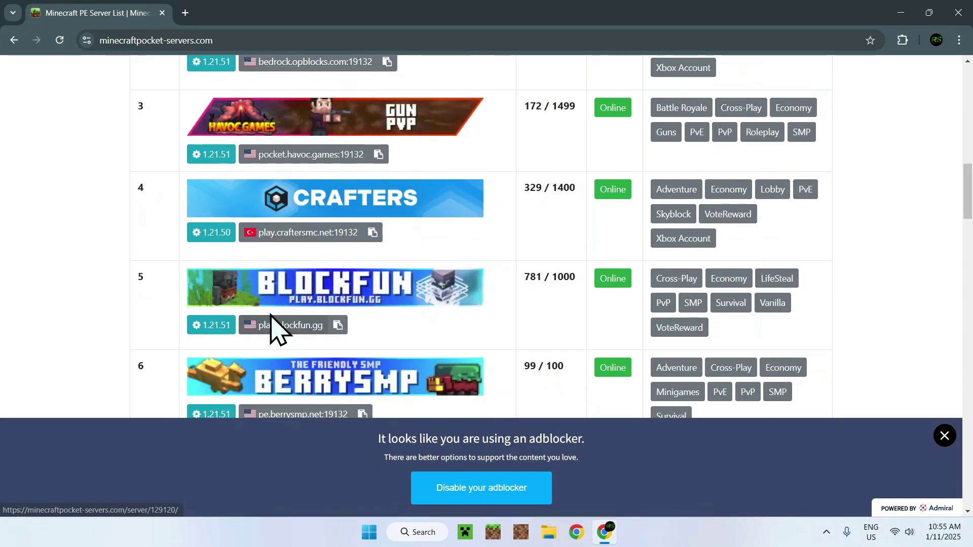
pyautogui.scroll(10, 308, 261)
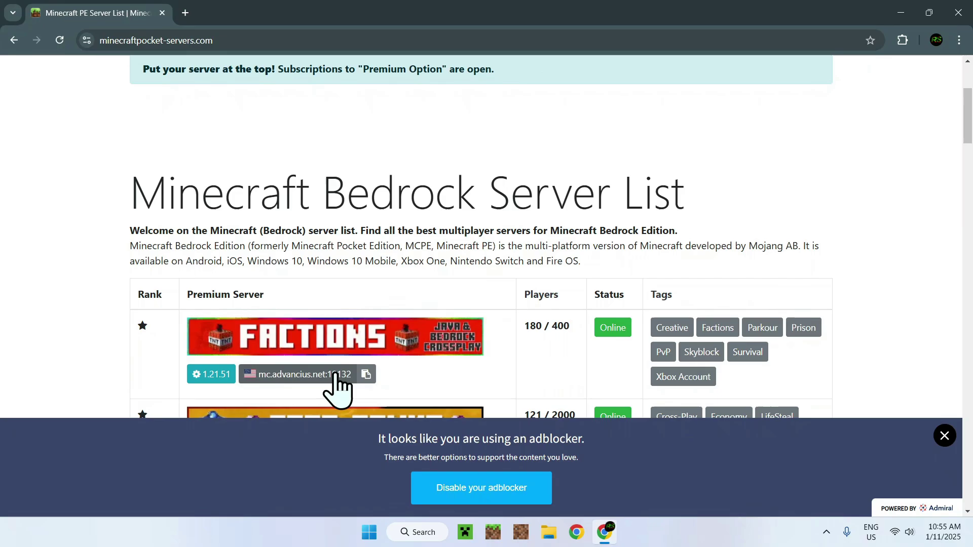
pyautogui.scroll(-12, 335, 385)
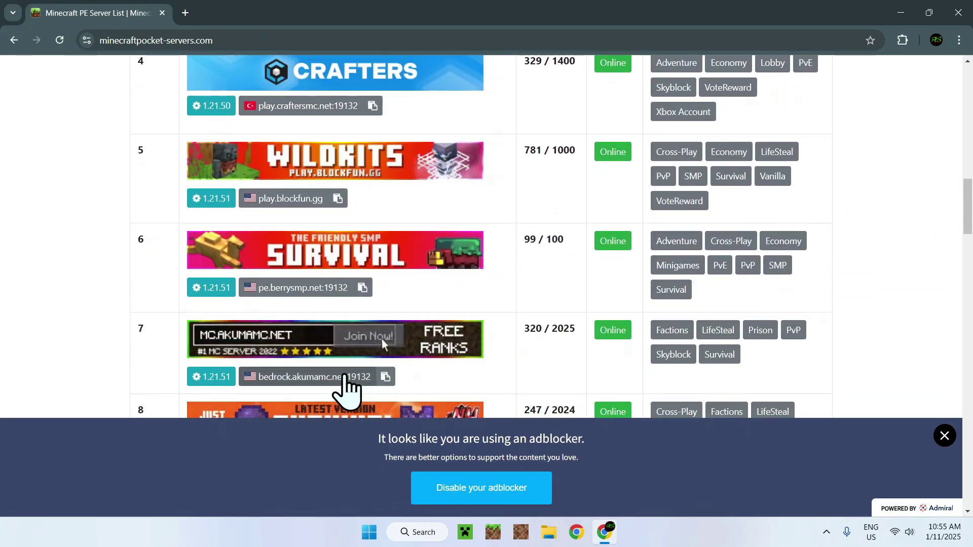
pyautogui.scroll(-1, 348, 374)
pyautogui.scroll(4, 347, 341)
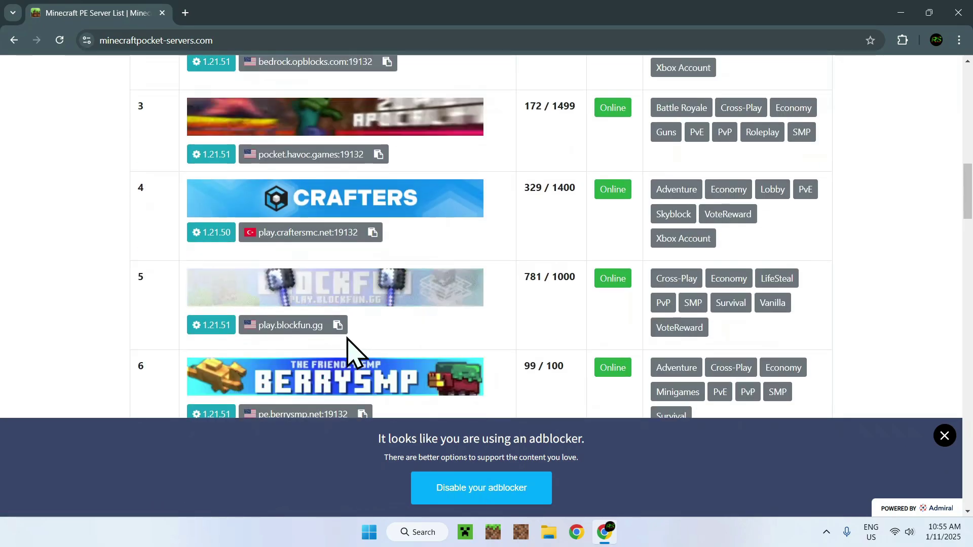
pyautogui.scroll(12, 350, 283)
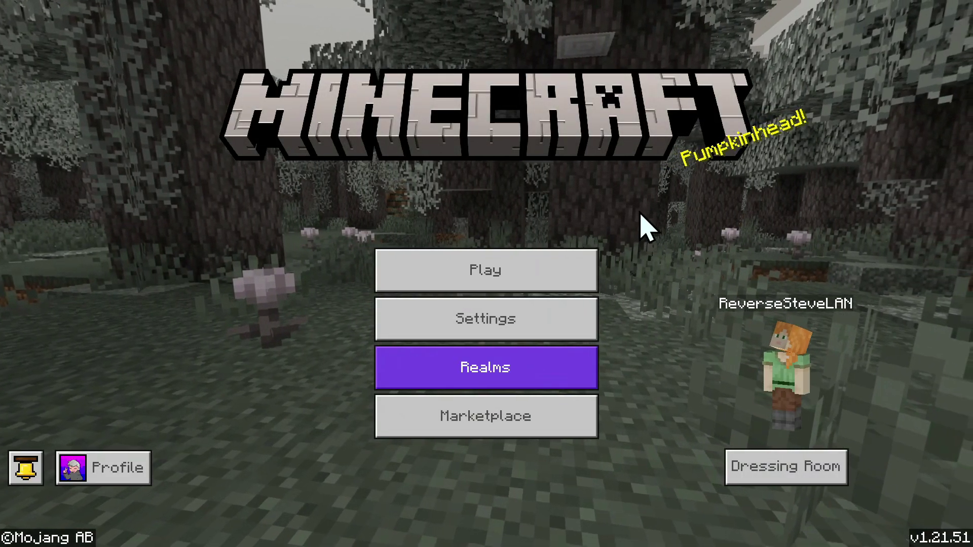
# Go to the game's server list, look over the featured servers and open the form for adding an external server
pyautogui.click(479, 271)
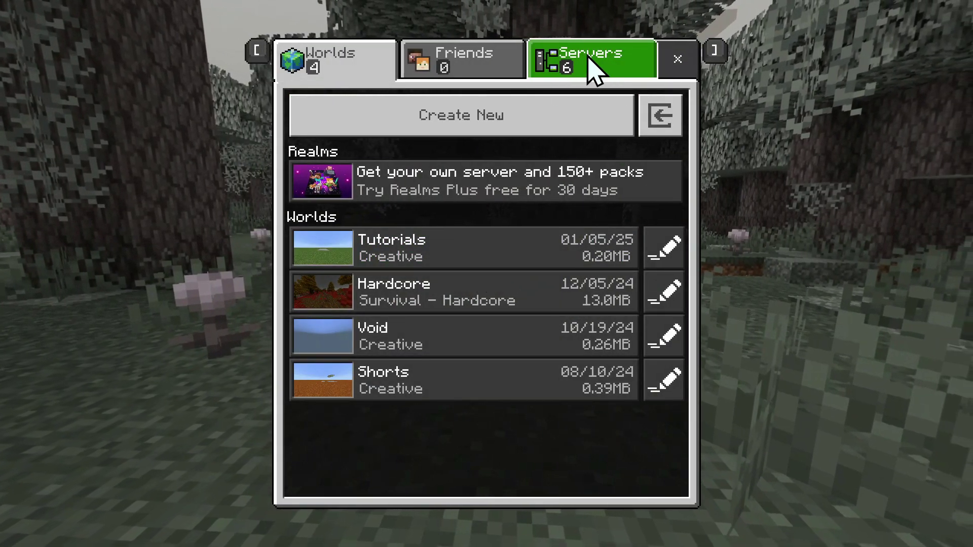
pyautogui.click(589, 62)
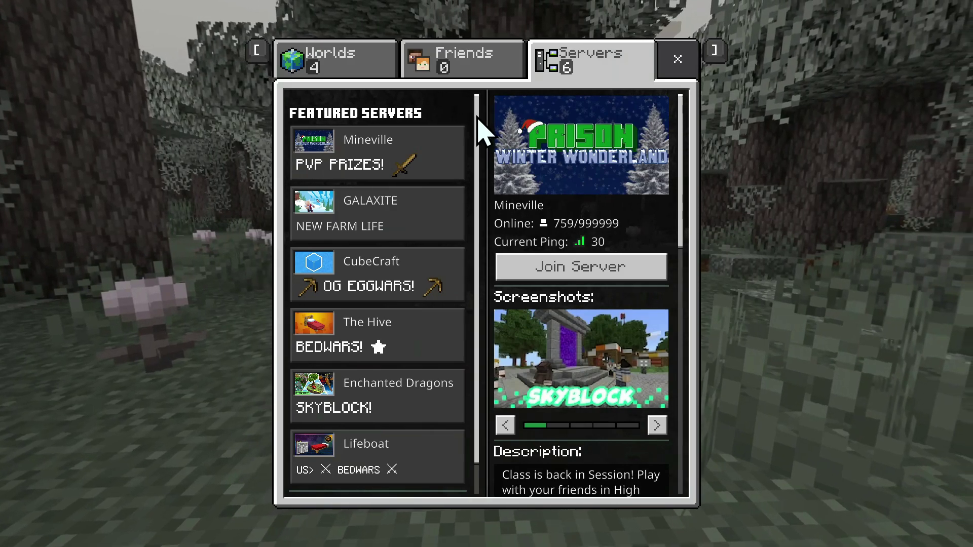
pyautogui.moveTo(477, 116); pyautogui.dragTo(480, 160)
pyautogui.scroll(1, 412, 158)
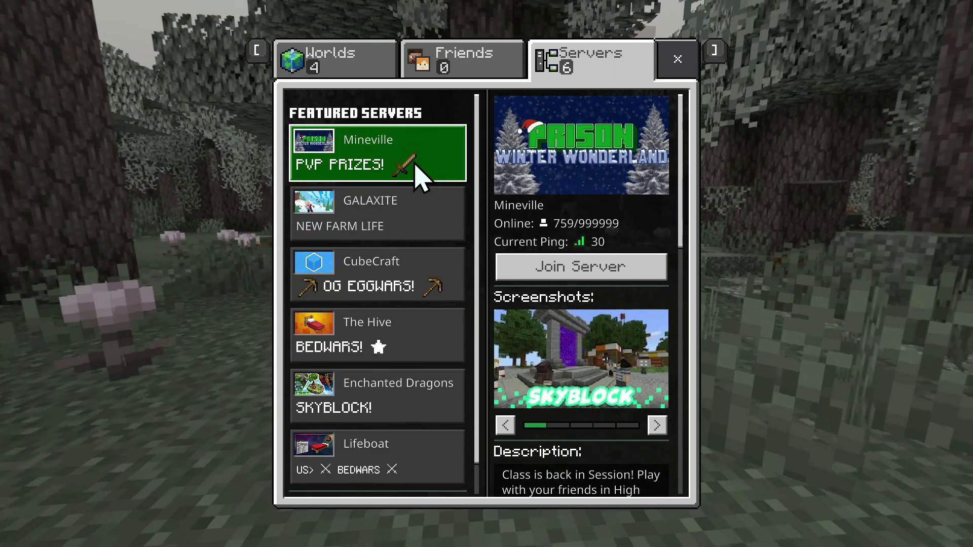
pyautogui.scroll(-1, 412, 158)
pyautogui.scroll(1, 476, 136)
pyautogui.scroll(-1, 476, 148)
pyautogui.scroll(-1, 477, 149)
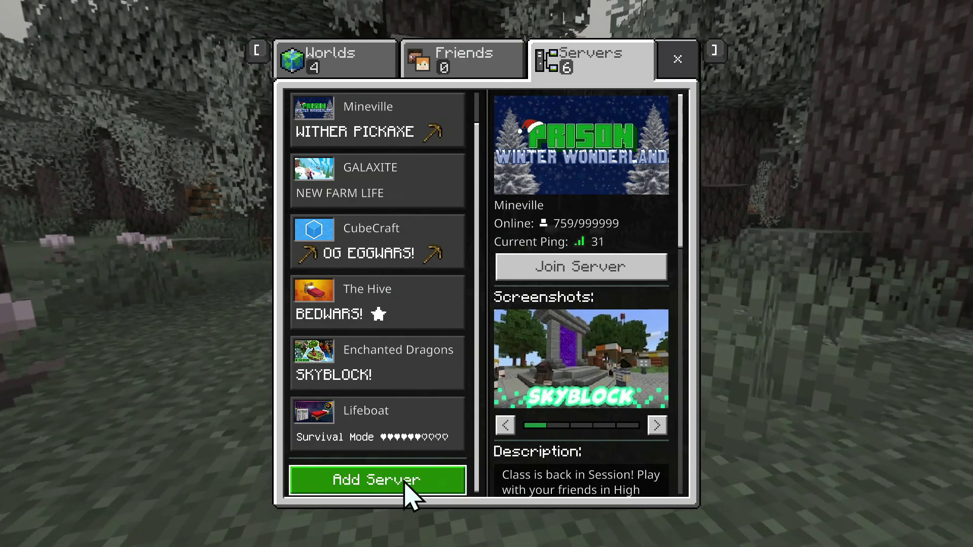
pyautogui.scroll(1, 482, 304)
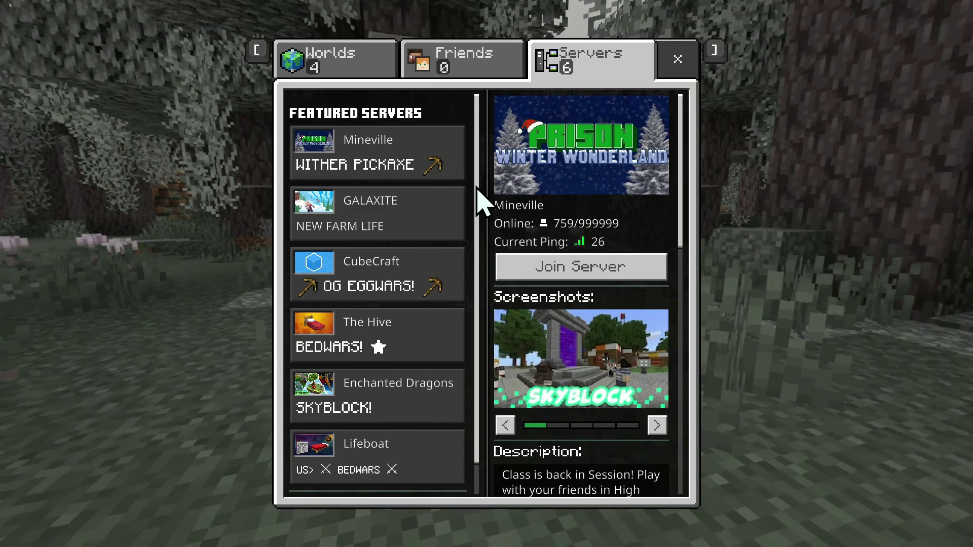
pyautogui.scroll(-1, 431, 213)
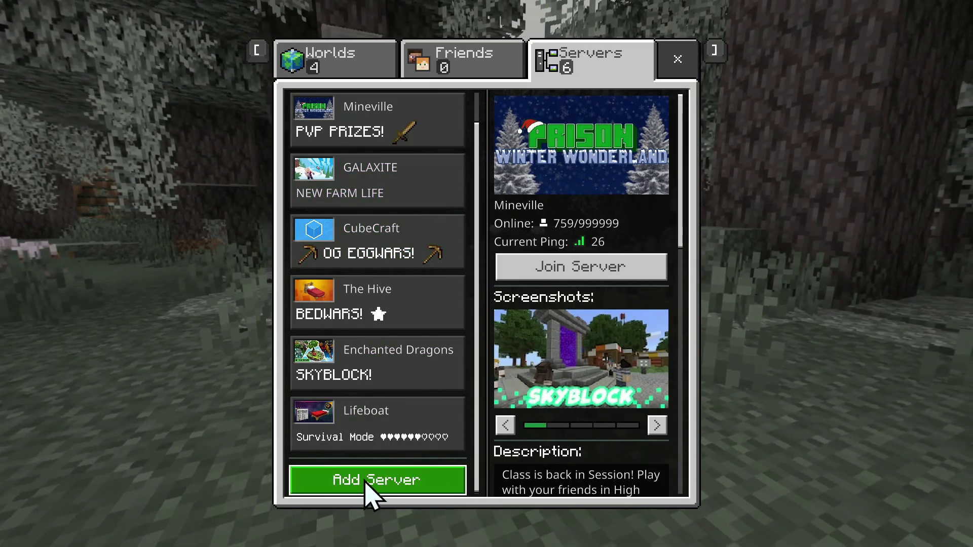
pyautogui.click(373, 484)
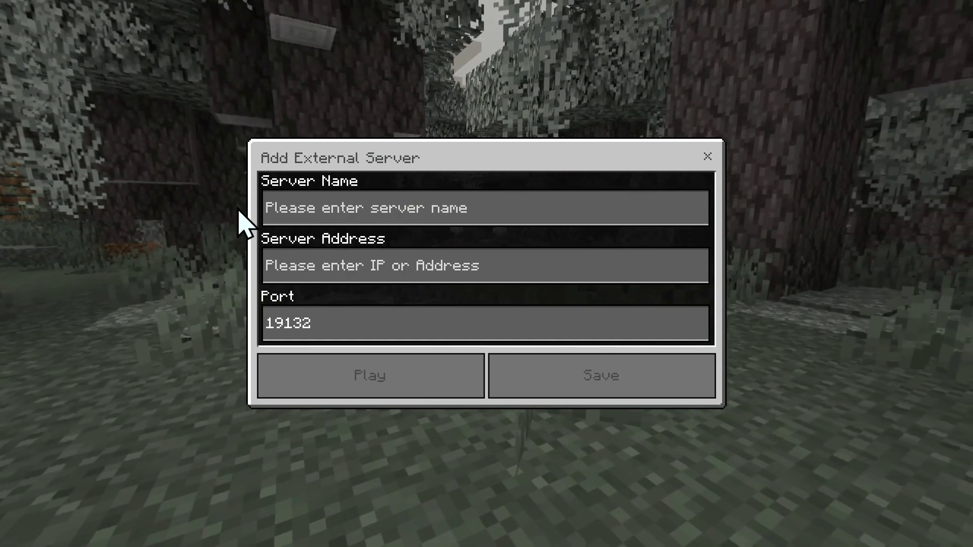
# Name the external server Anything and set its address to mc.advancius.net with port 19132, taken from the website listing
pyautogui.click(302, 213)
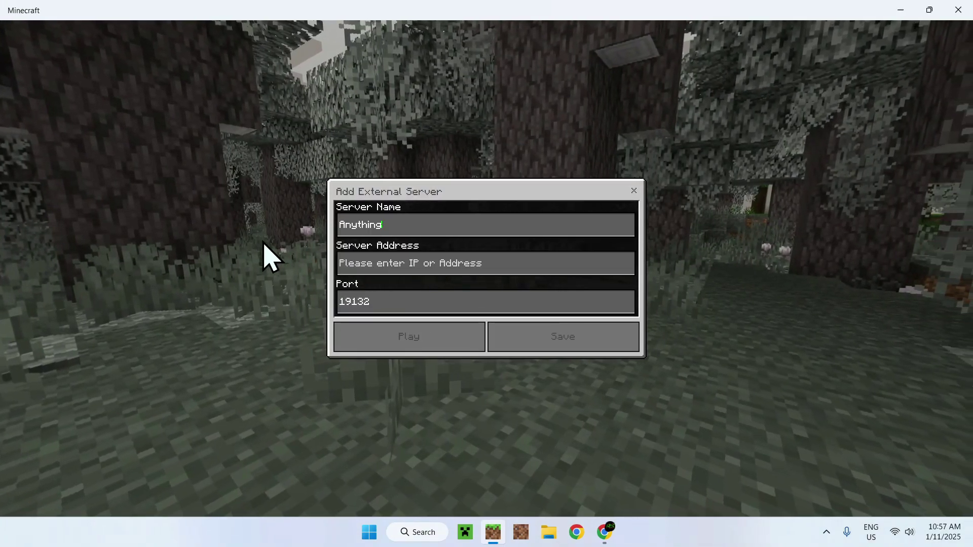
pyautogui.click(605, 534)
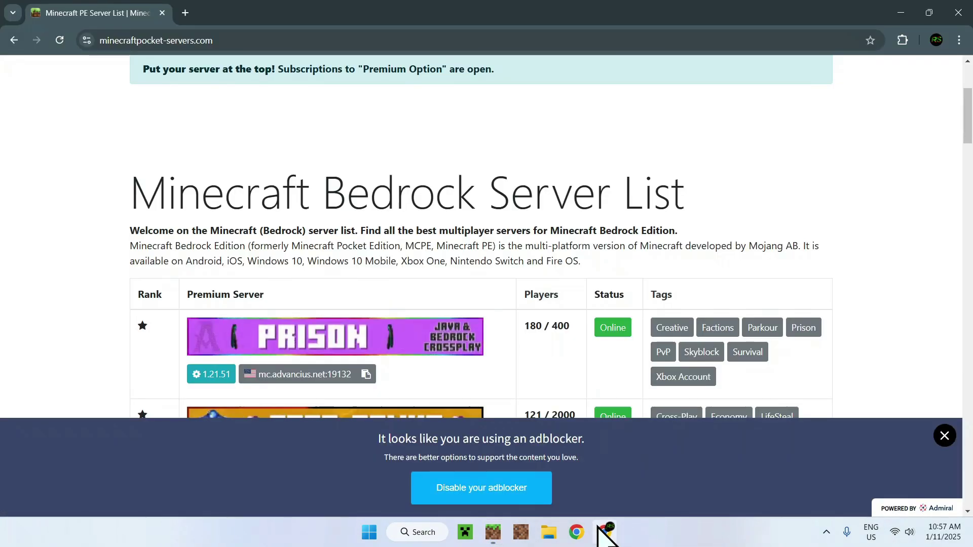
pyautogui.click(494, 532)
pyautogui.click(391, 268)
pyautogui.write('mc.advancius.net:19132')
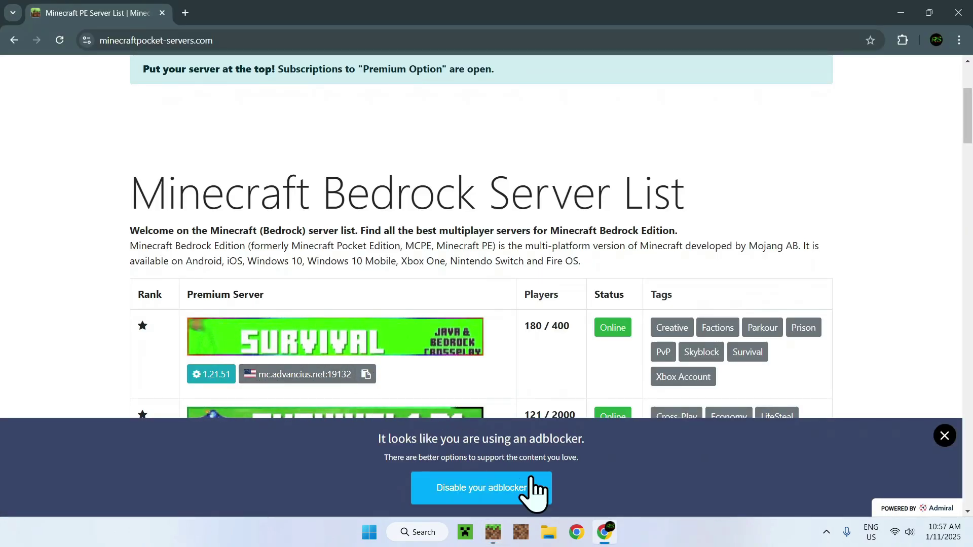
pyautogui.click(494, 532)
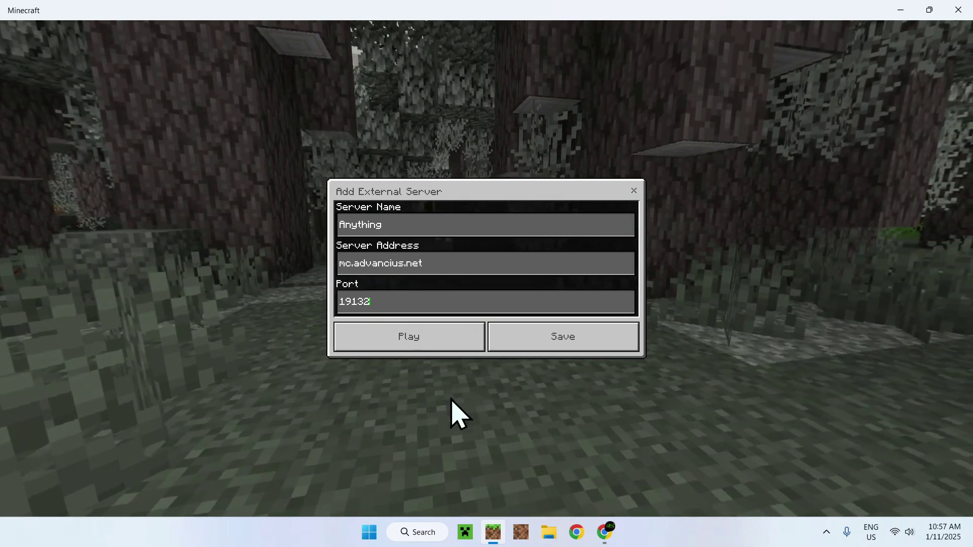
# Compare the entered server address and port with the first premium server's listing in Chrome
pyautogui.click(603, 533)
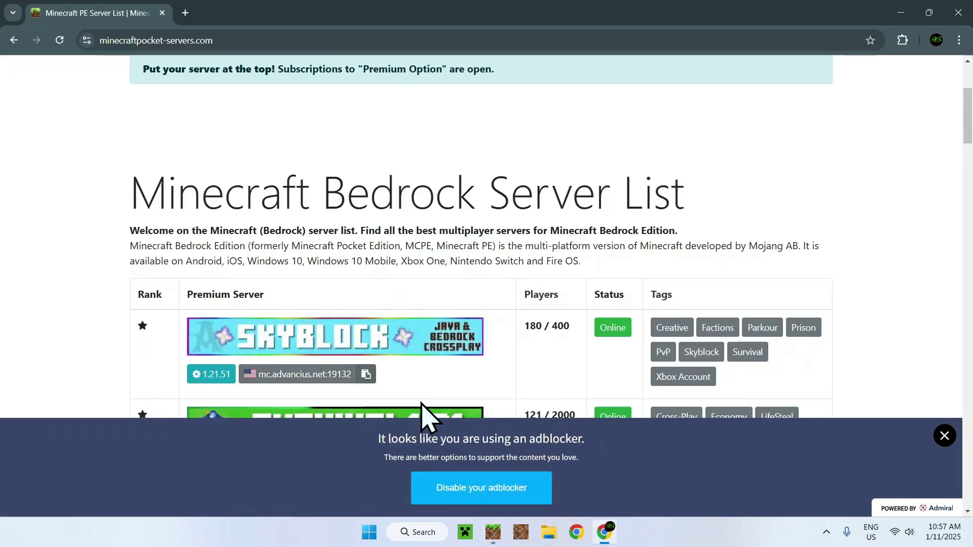
pyautogui.click(492, 532)
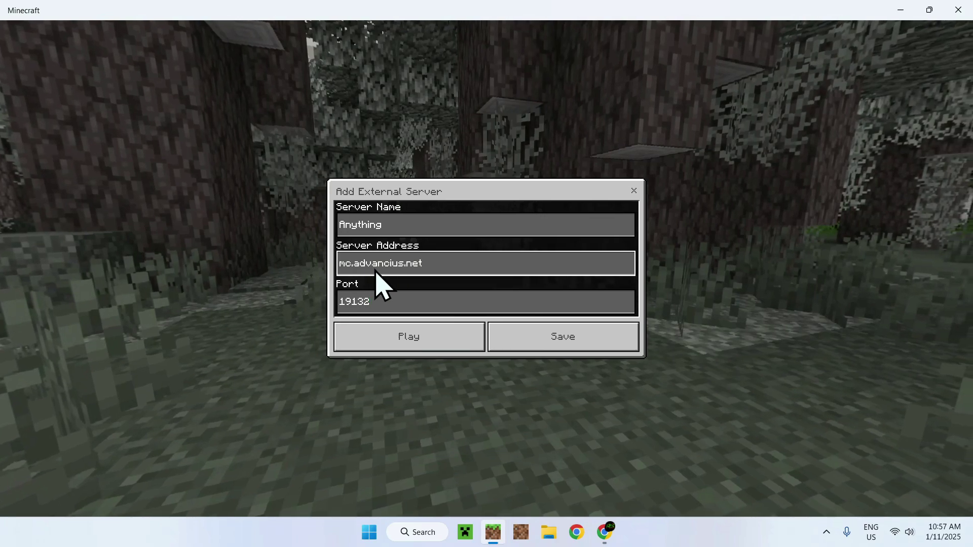
pyautogui.click(603, 532)
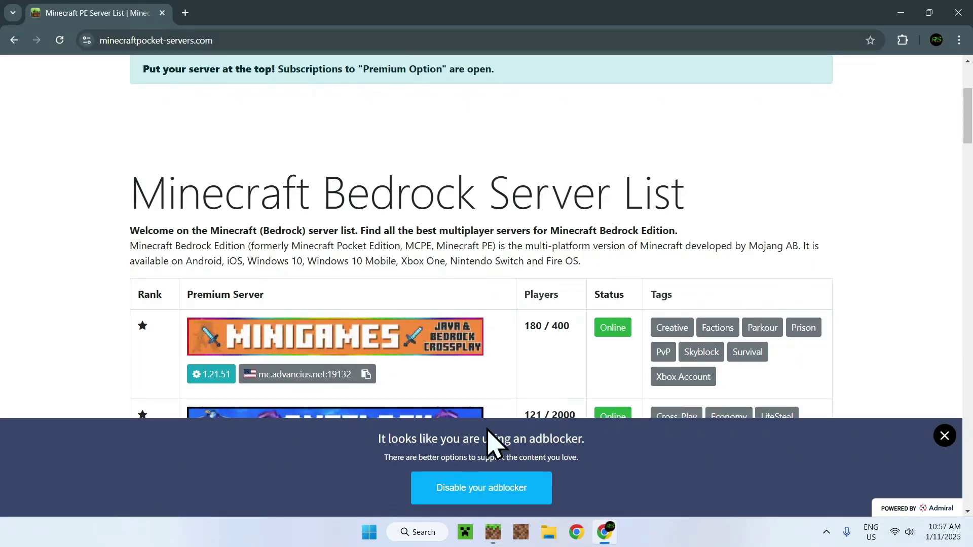
# Switch back to Minecraft, save the external server and select it among the additional servers
pyautogui.click(502, 529)
pyautogui.click(560, 348)
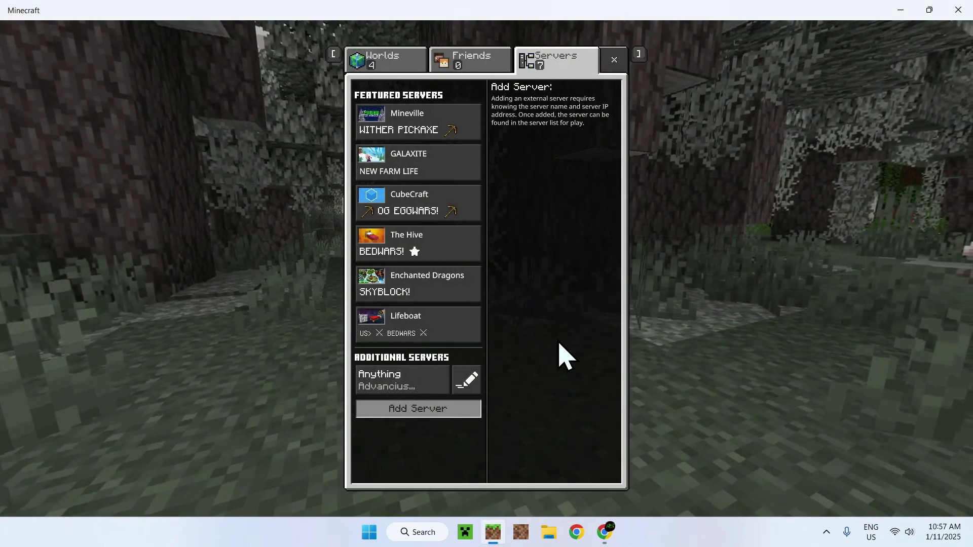
pyautogui.click(391, 386)
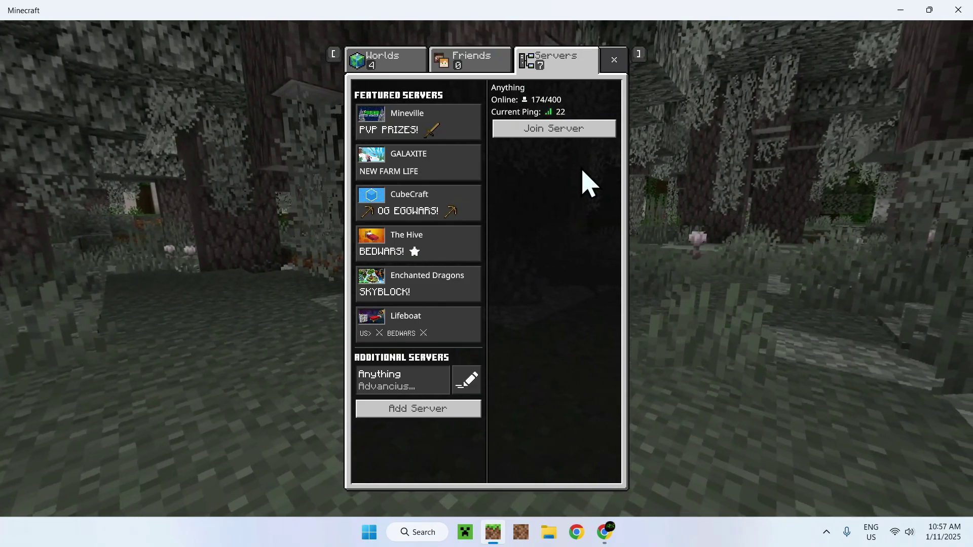
# Join the added external server Anything and walk around its lobby to look over the area
pyautogui.click(556, 132)
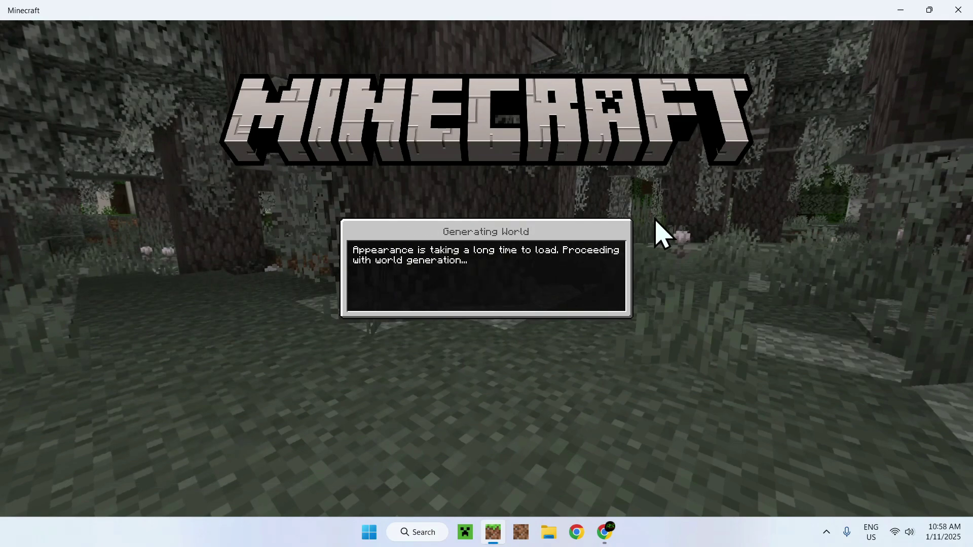
pyautogui.press('w')
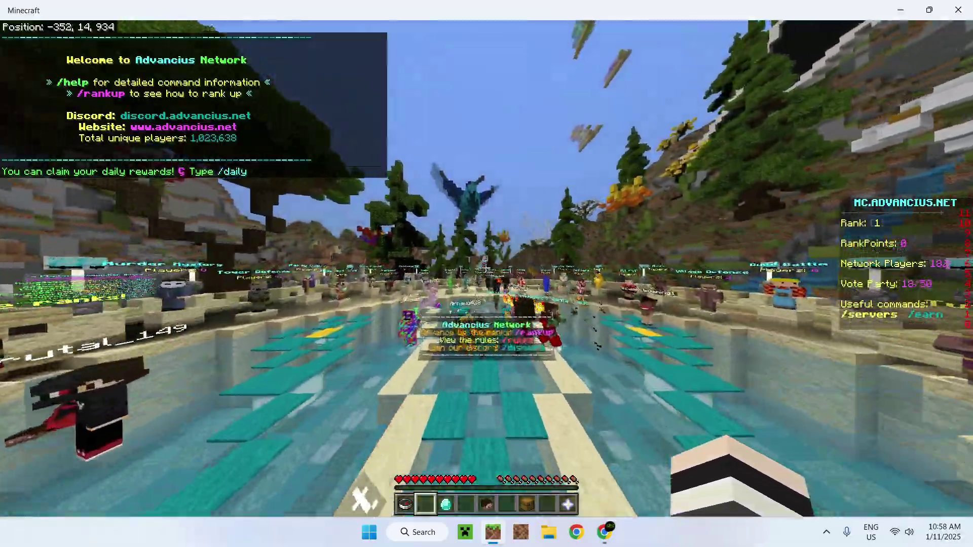
pyautogui.press('w')
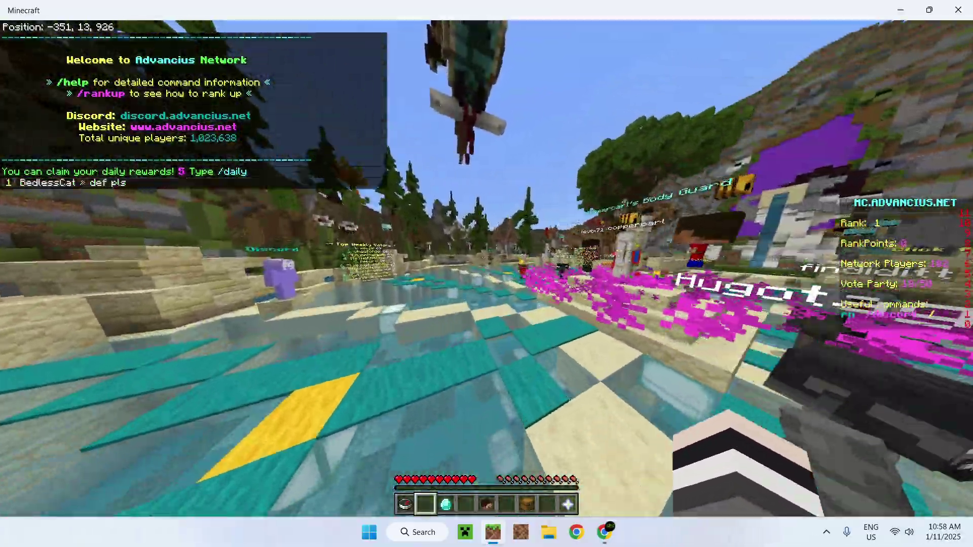
pyautogui.press('w')
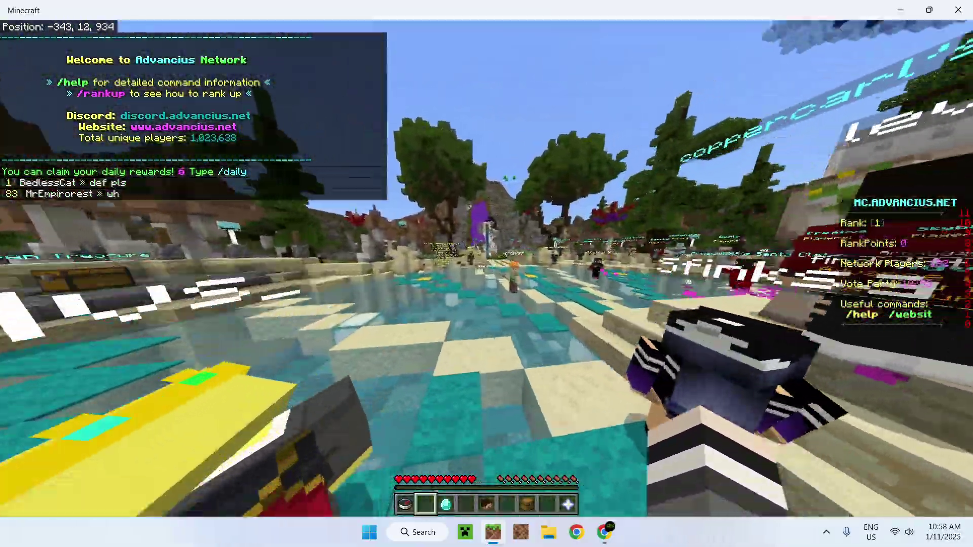
pyautogui.press('w')
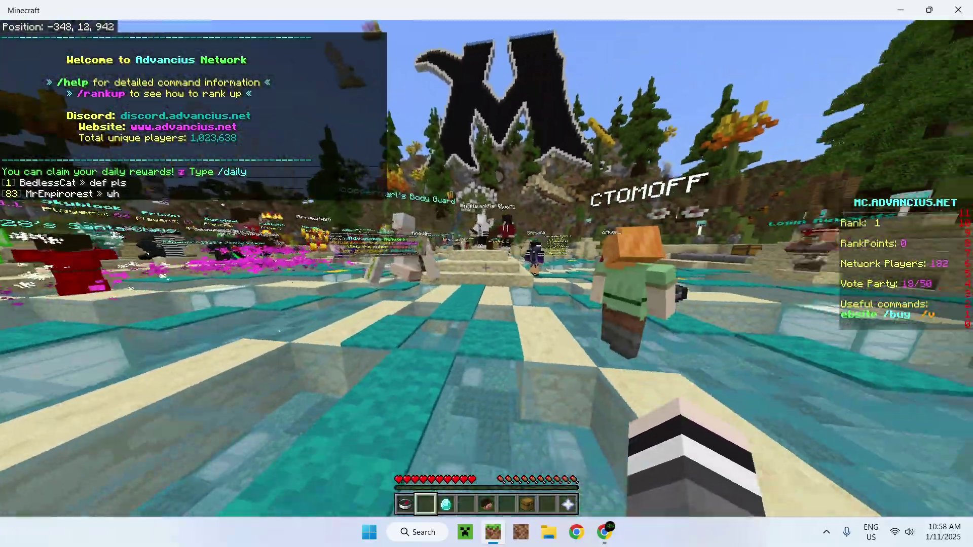
pyautogui.press('w')
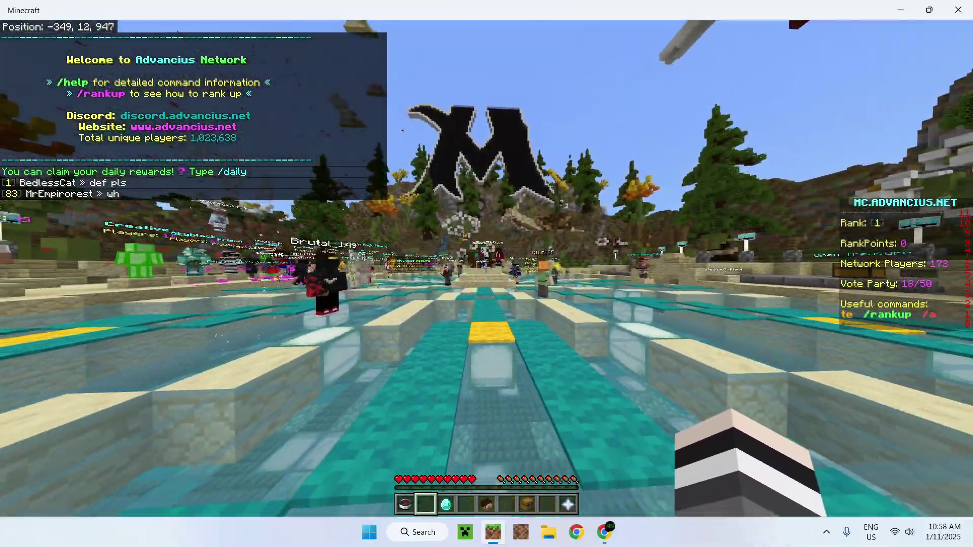